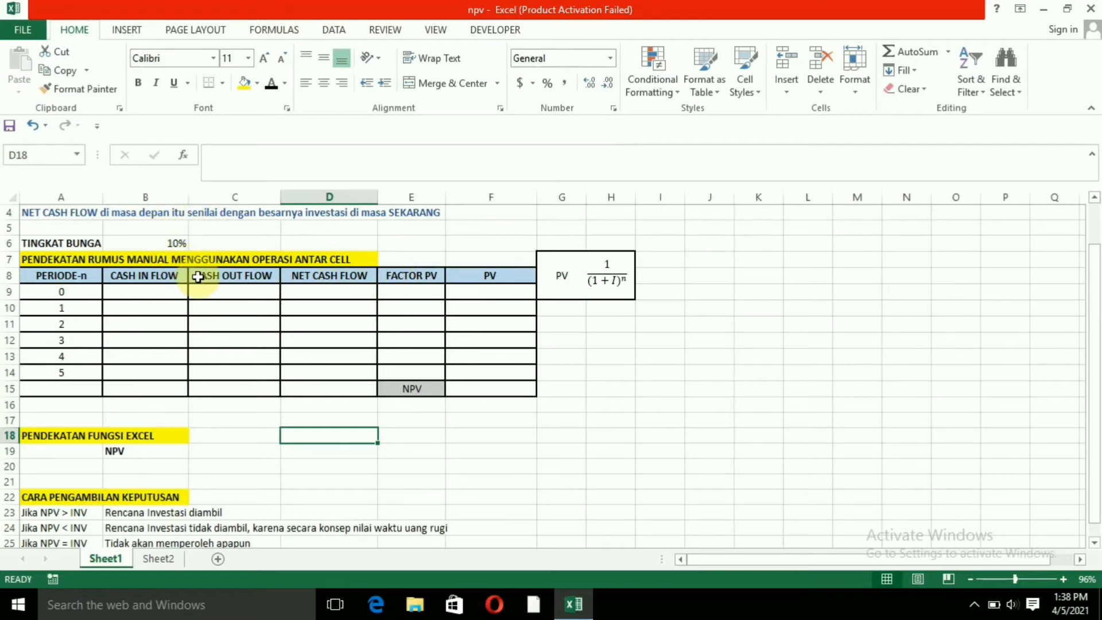
# - Apply the black font colour to the hidden period 0 values in C9, B9 and D9
pyautogui.click(209, 292)
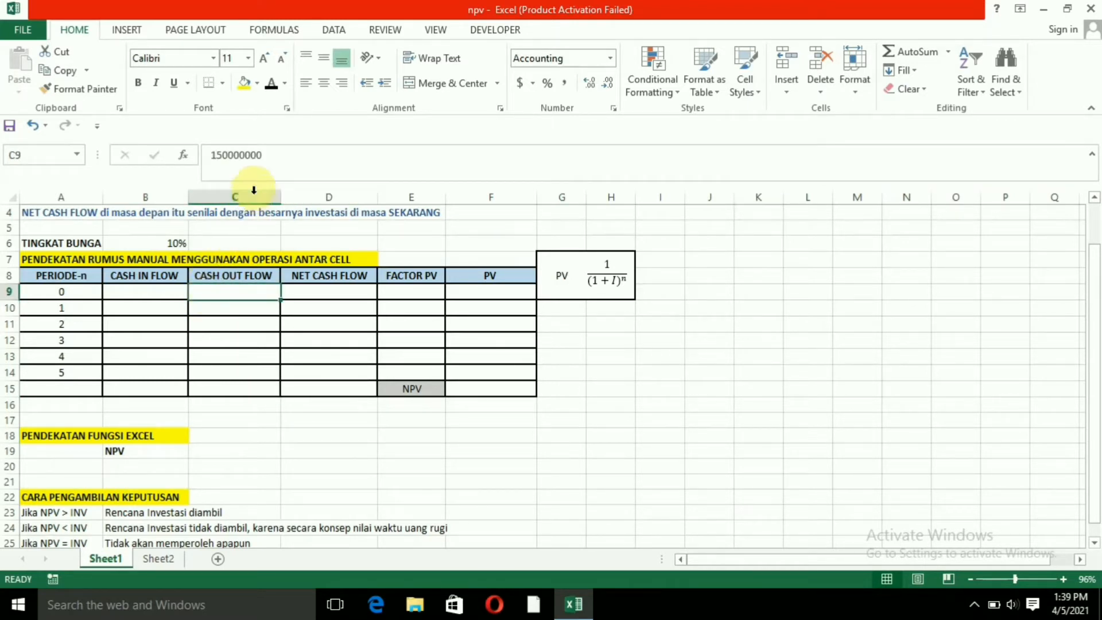
pyautogui.click(271, 85)
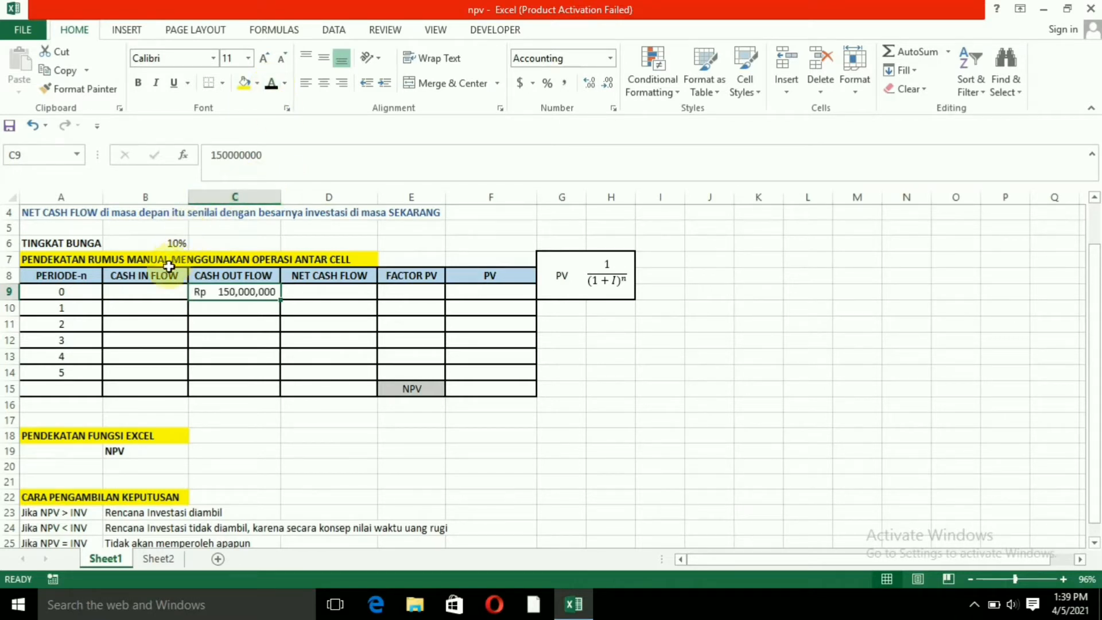
pyautogui.click(154, 291)
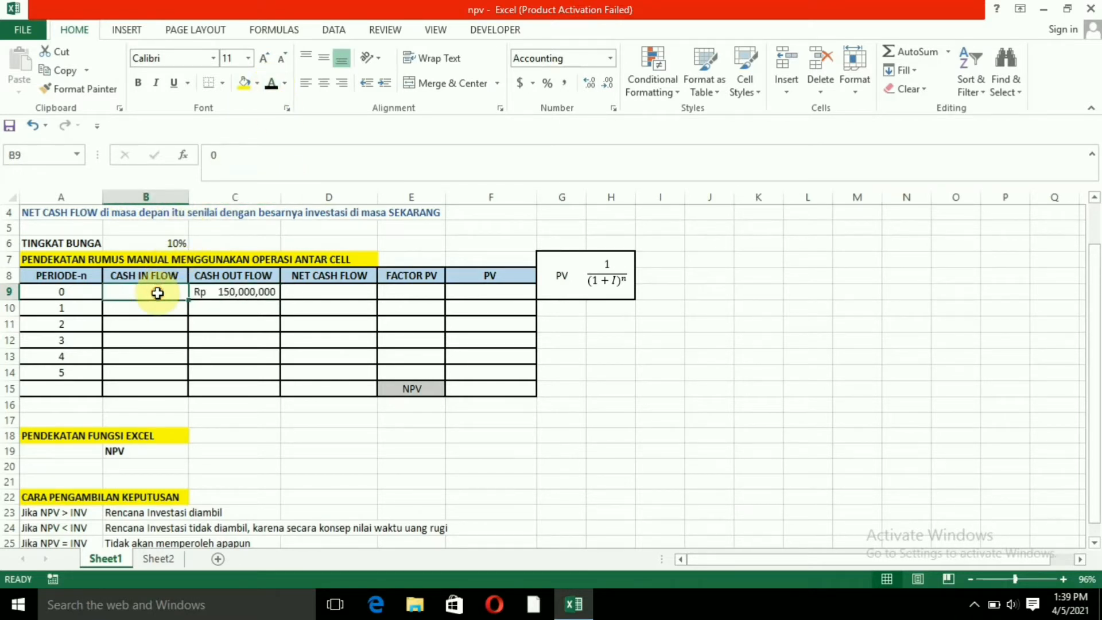
pyautogui.click(271, 87)
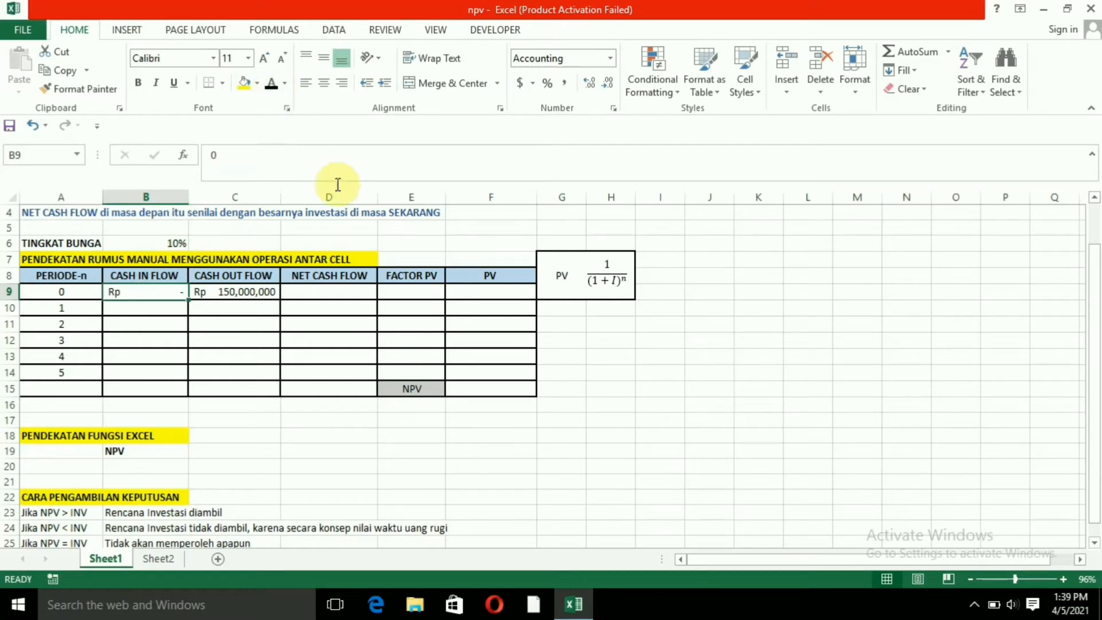
pyautogui.click(354, 292)
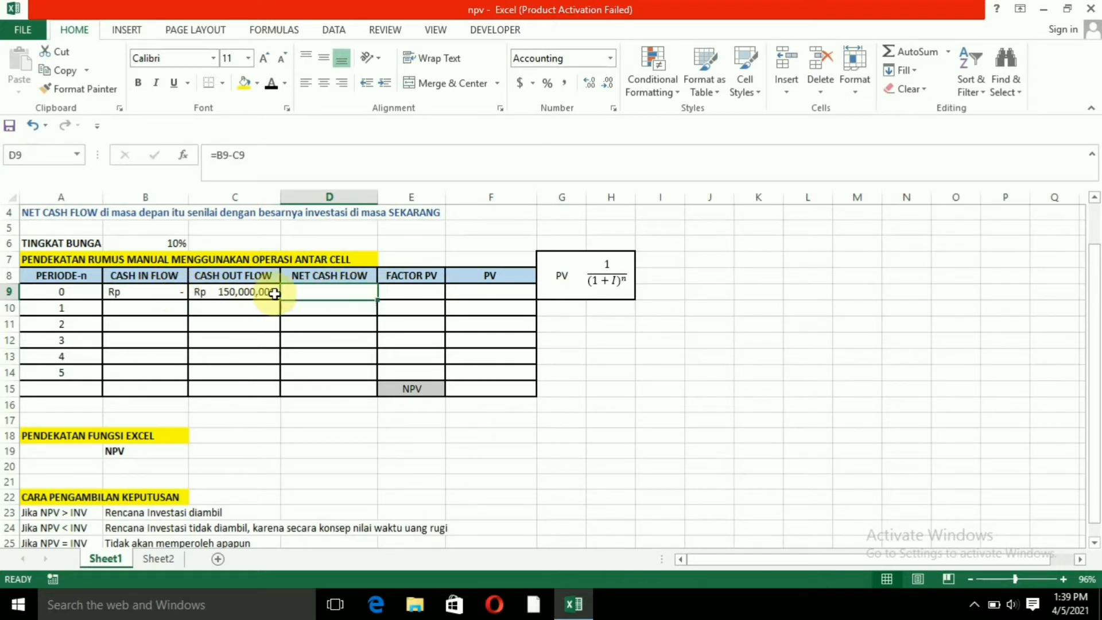
pyautogui.click(270, 85)
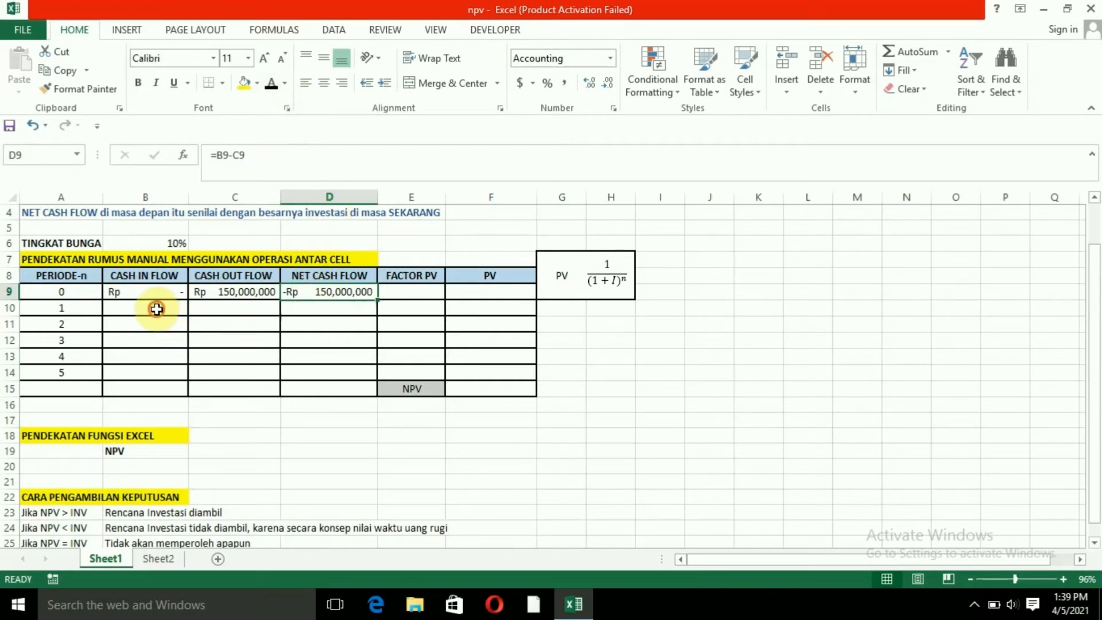
# - Apply the black font colour to the hidden cash-in and cash-out values for periods 1 to 5, B10:B14 and C10:C14
pyautogui.click(157, 309)
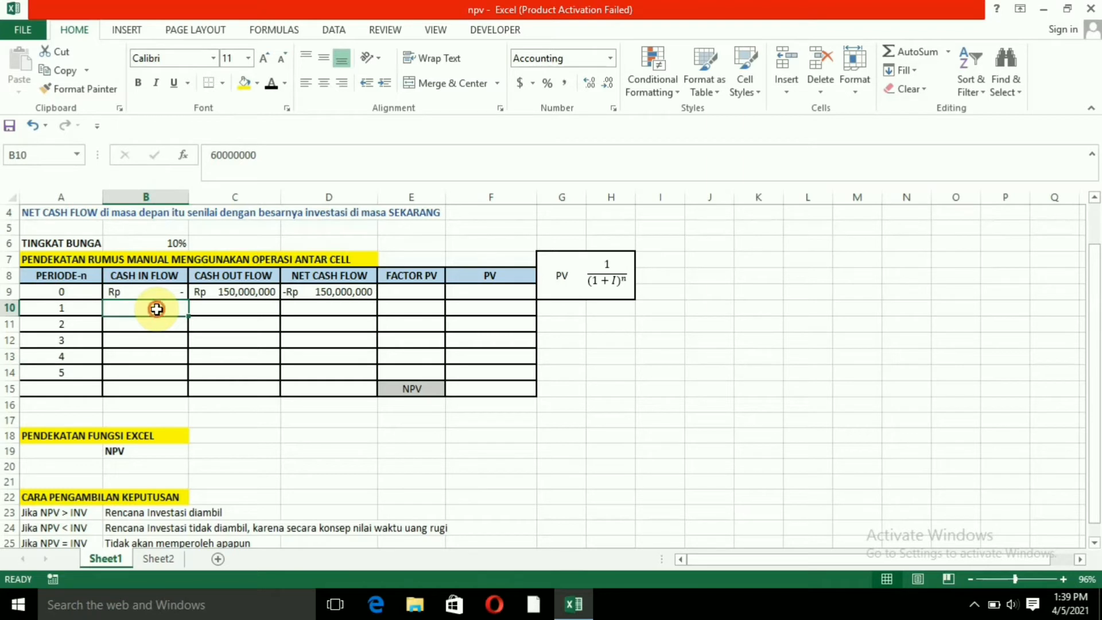
pyautogui.moveTo(156, 310); pyautogui.dragTo(155, 372)
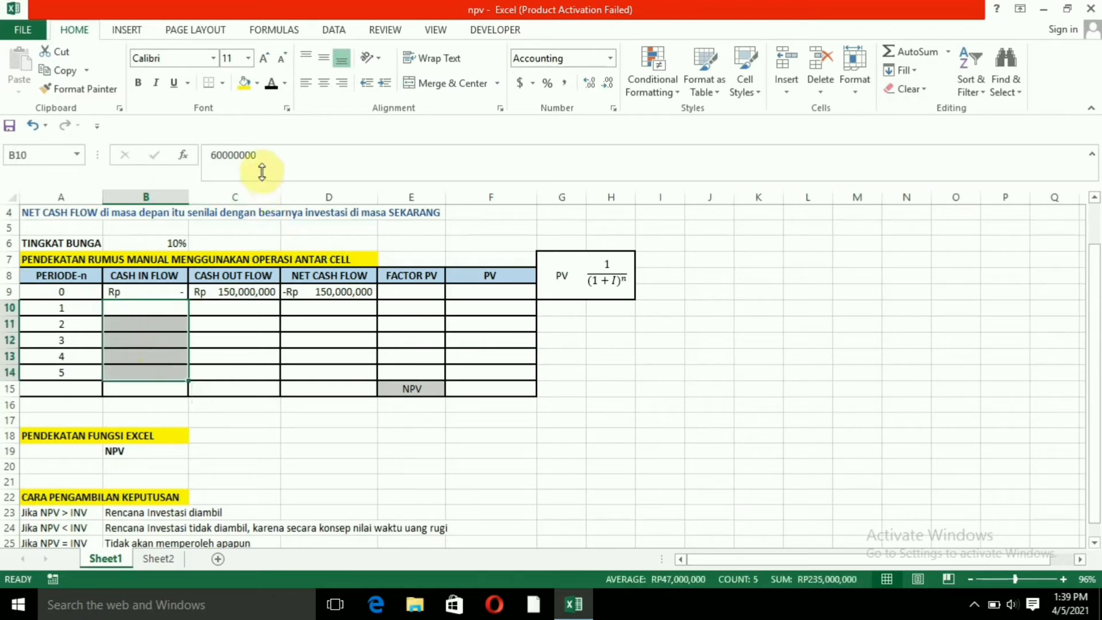
pyautogui.click(271, 83)
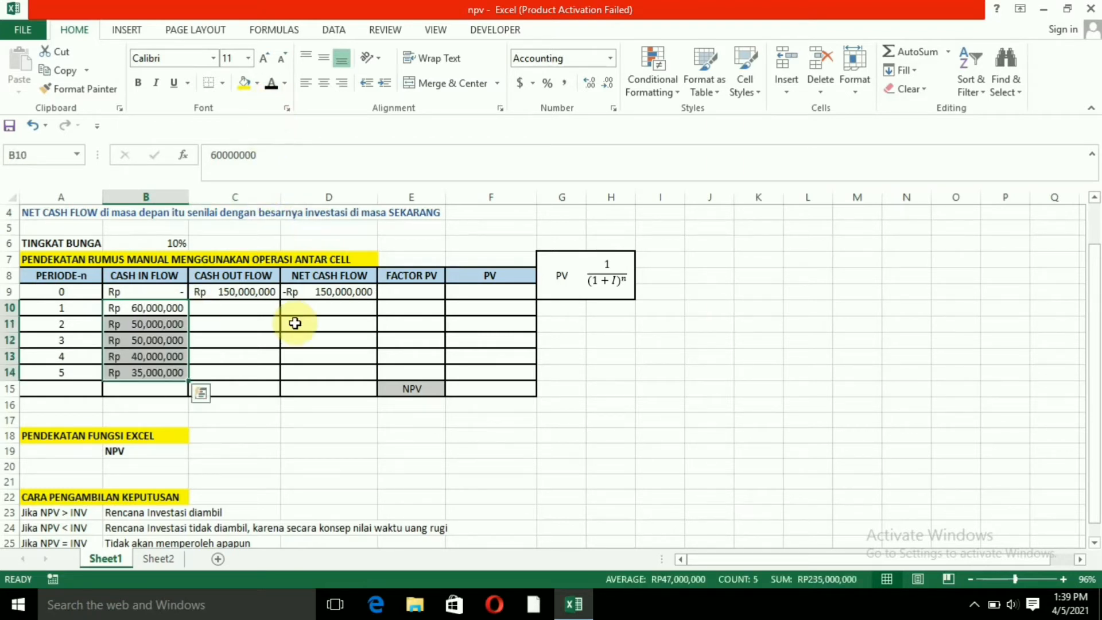
pyautogui.click(235, 307)
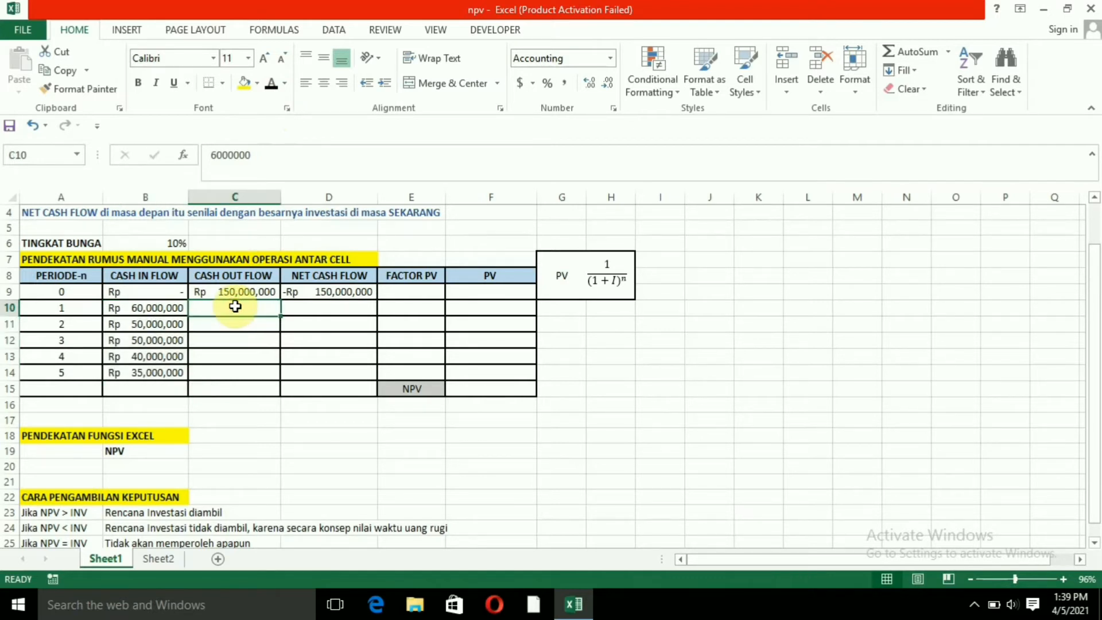
pyautogui.moveTo(233, 308); pyautogui.dragTo(229, 369)
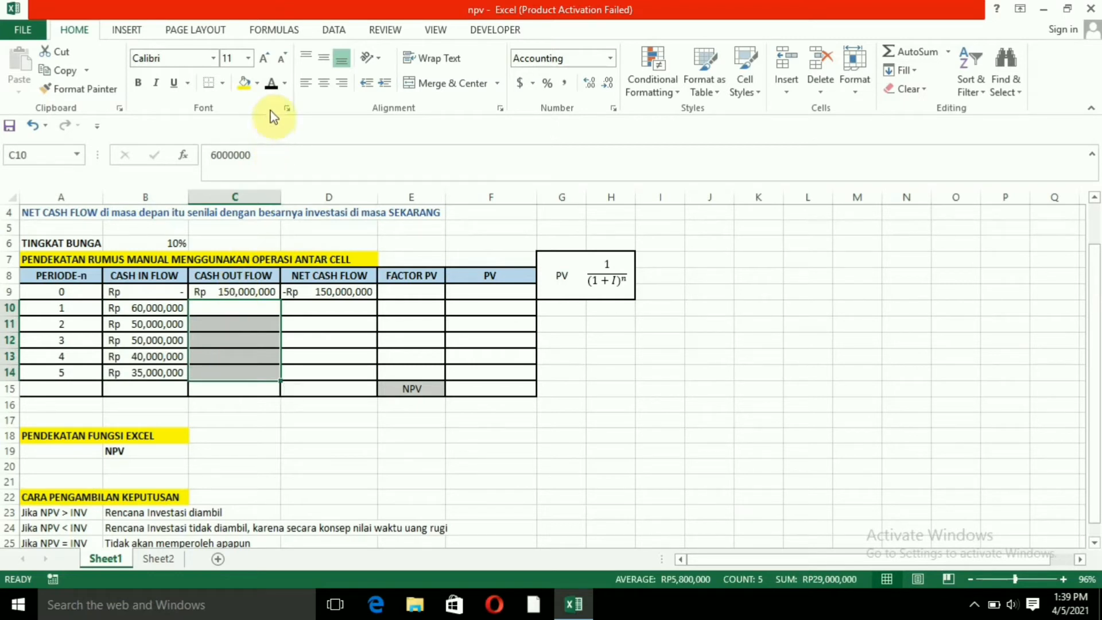
pyautogui.click(271, 87)
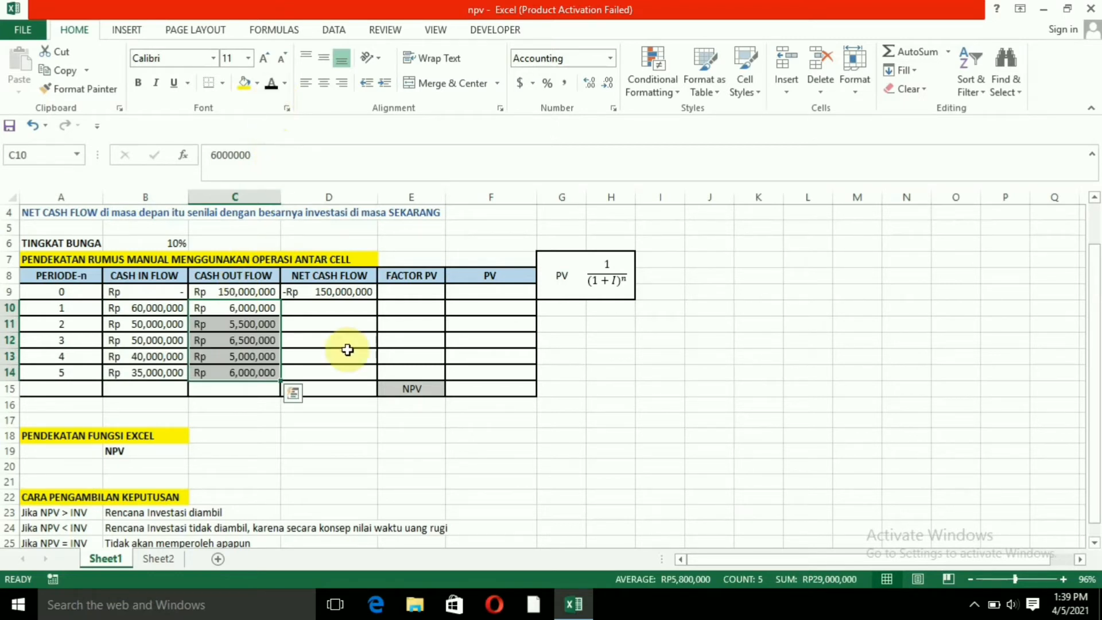
# - Apply the black font colour to the hidden net cash flows in D10:D14 and their sum in D15
pyautogui.click(321, 309)
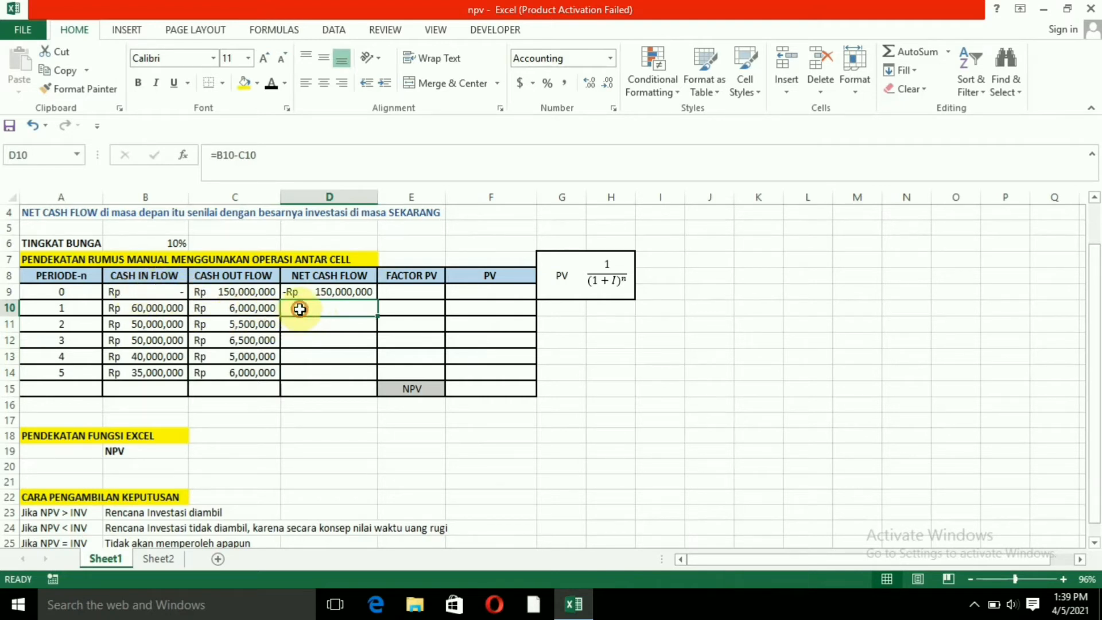
pyautogui.moveTo(299, 309); pyautogui.dragTo(300, 372)
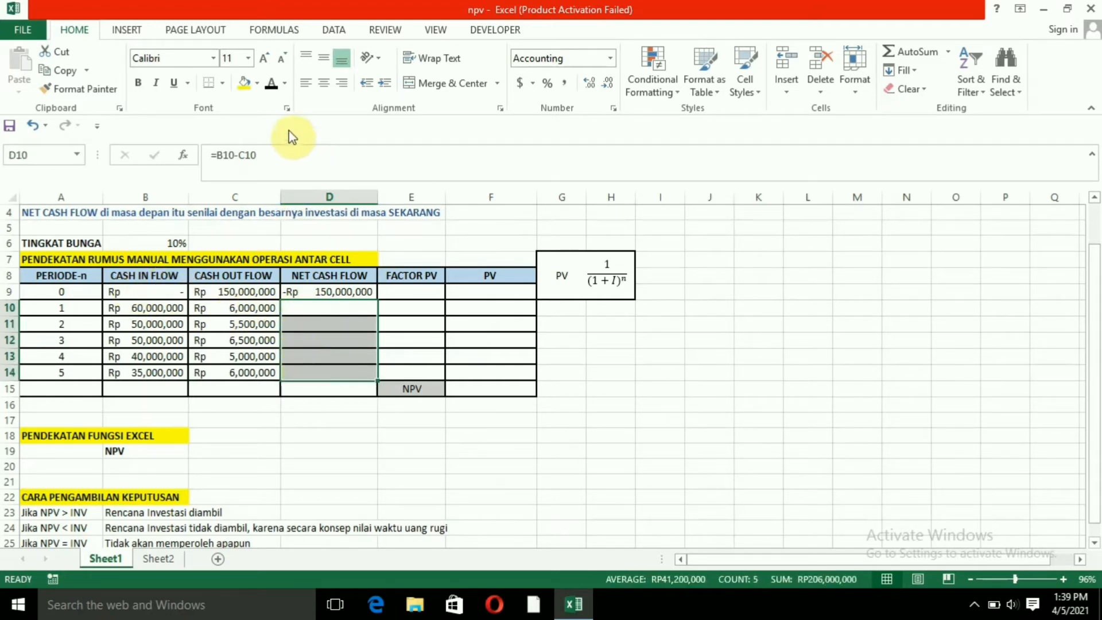
pyautogui.click(271, 83)
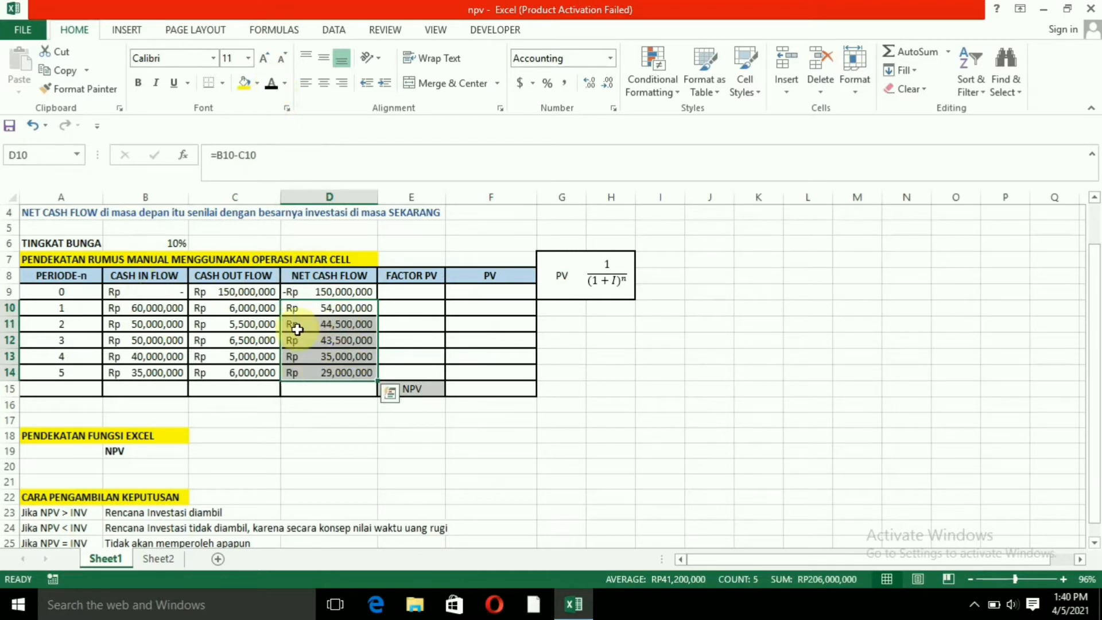
pyautogui.click(324, 391)
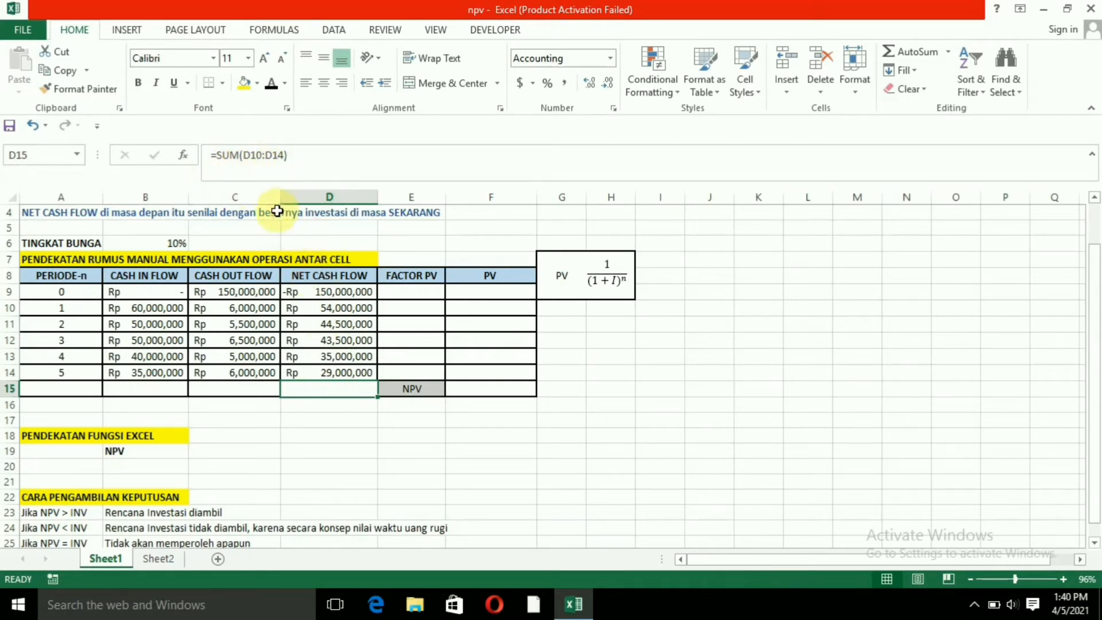
pyautogui.click(272, 83)
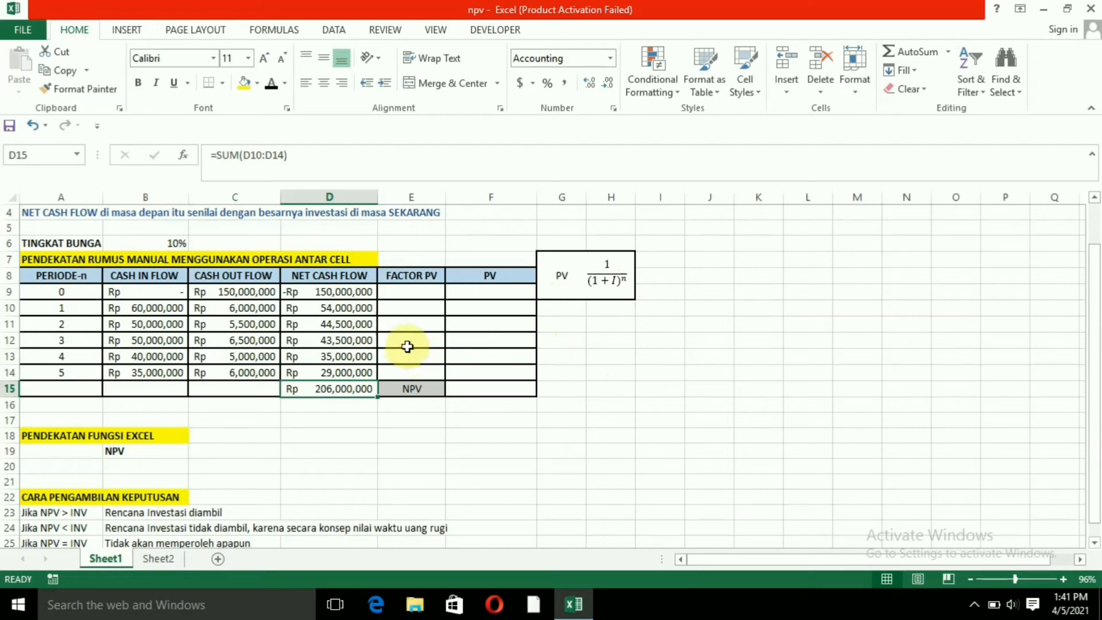
# - Apply the black font colour to the hidden present value factors in E10:E14
pyautogui.click(408, 307)
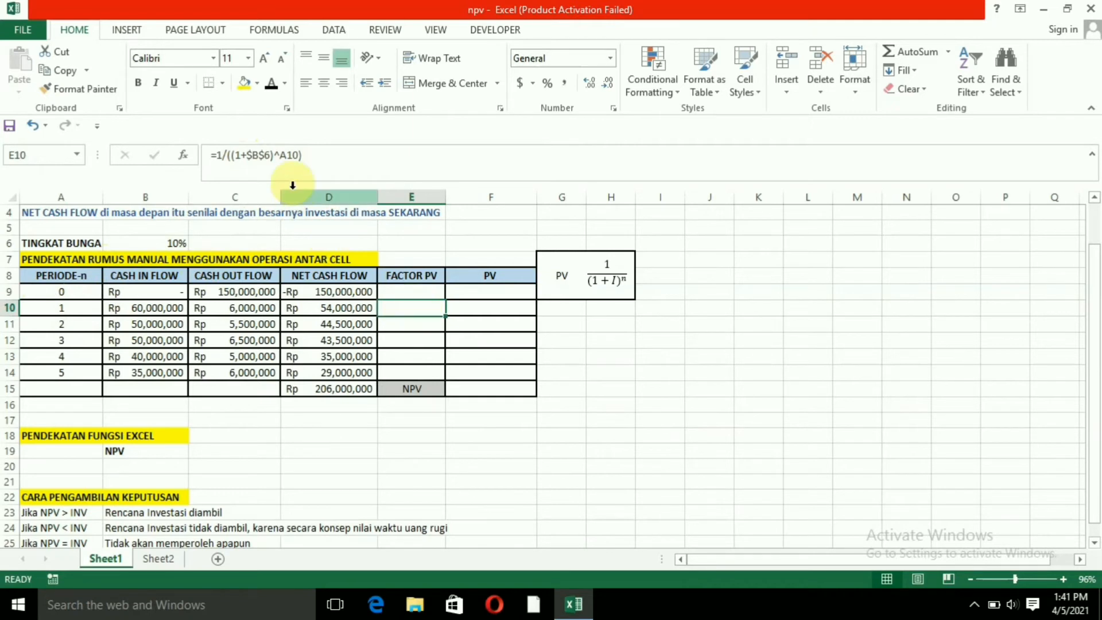
pyautogui.click(271, 85)
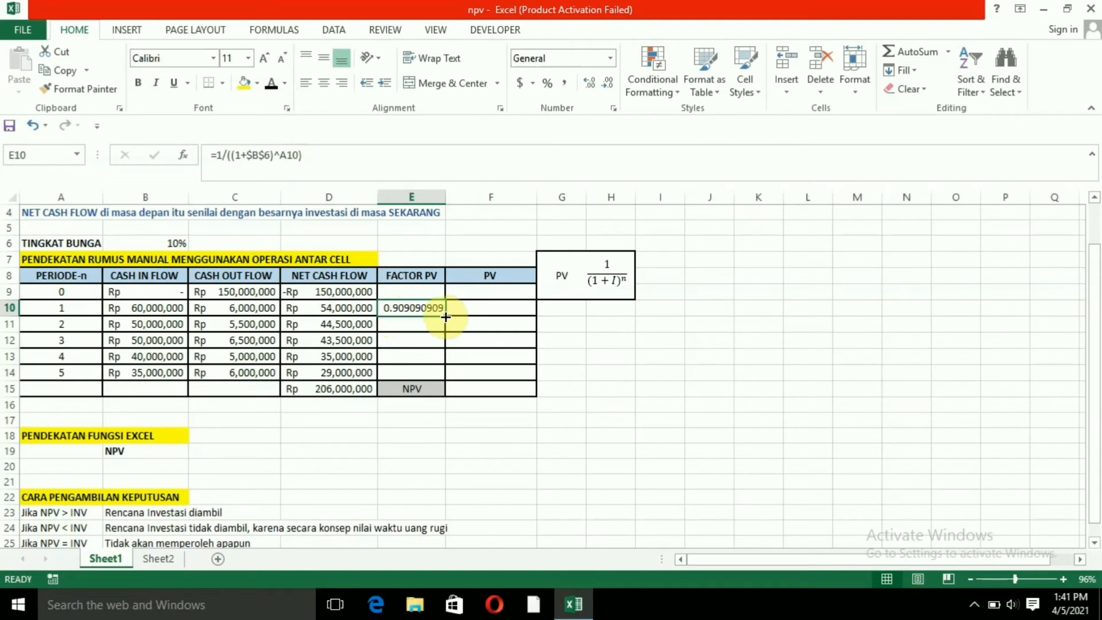
pyautogui.click(419, 323)
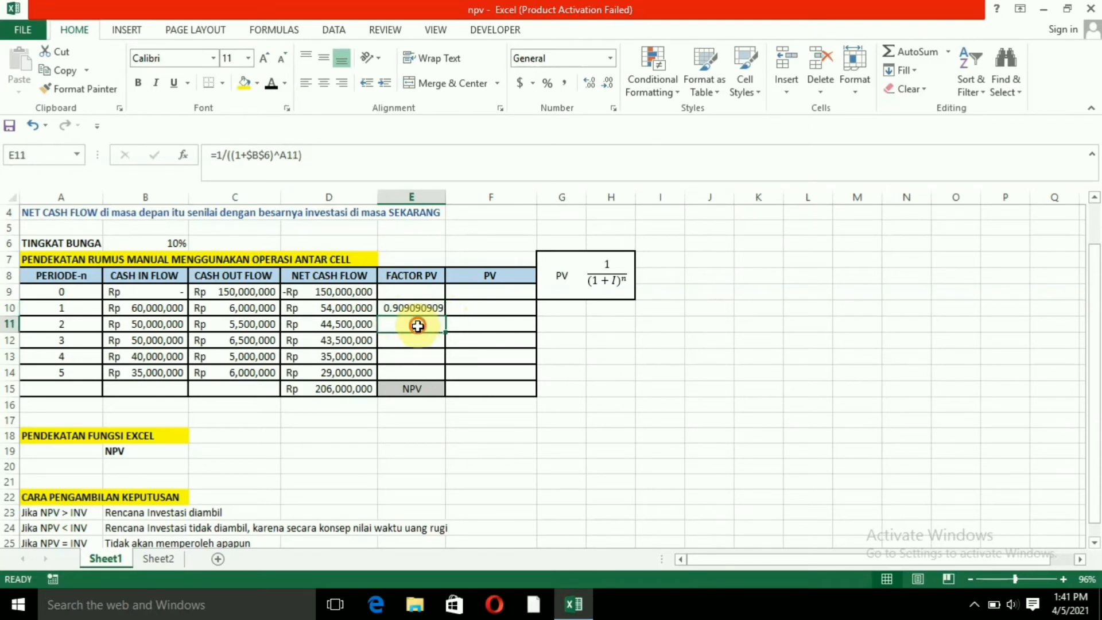
pyautogui.moveTo(418, 325); pyautogui.dragTo(414, 379)
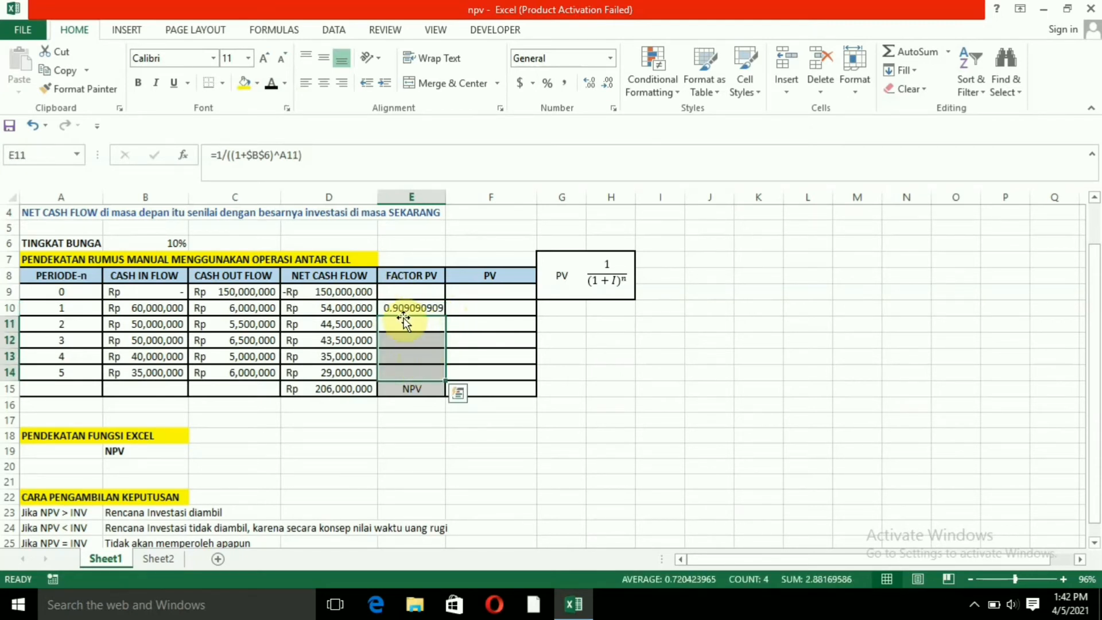
pyautogui.click(271, 86)
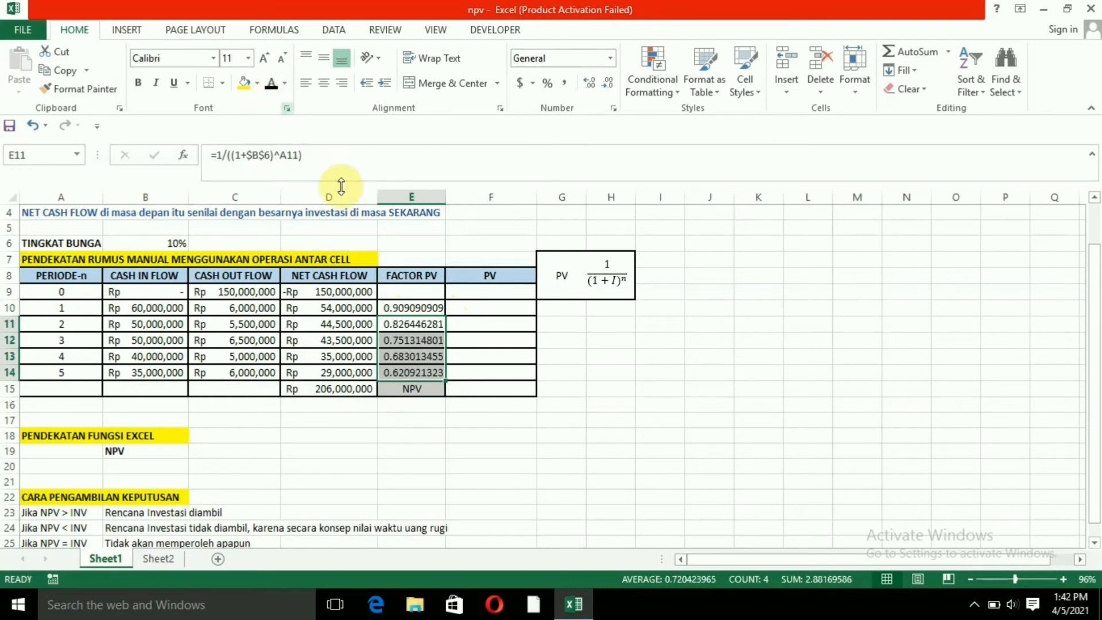
# - Apply the black font colour to the hidden present values in F10:F14 and the NPV sum in F15
pyautogui.click(471, 306)
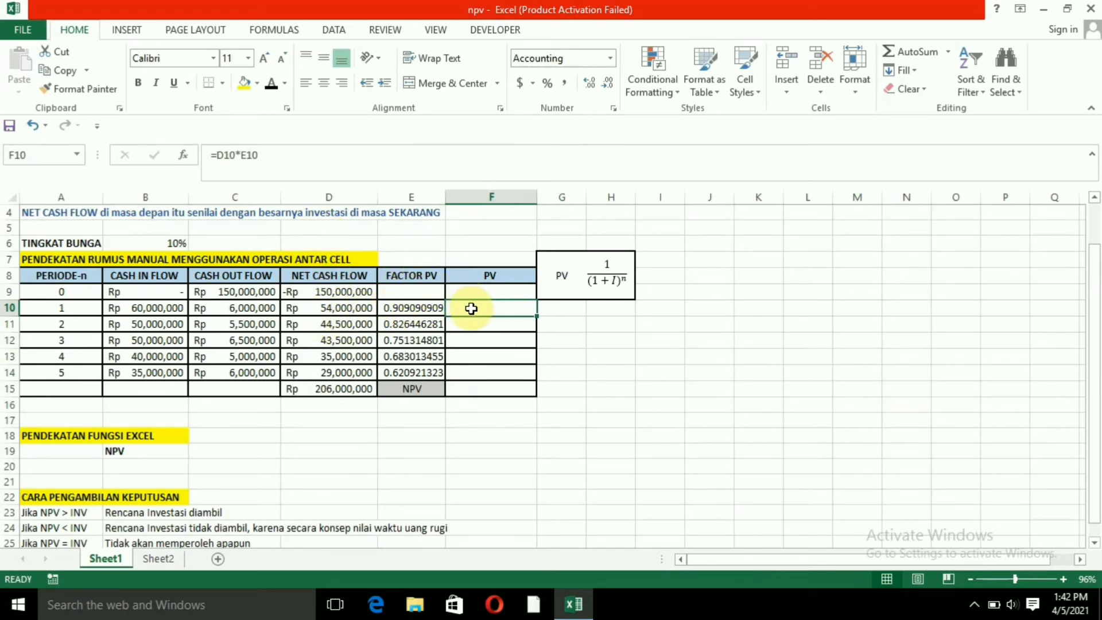
pyautogui.moveTo(470, 310); pyautogui.dragTo(481, 372)
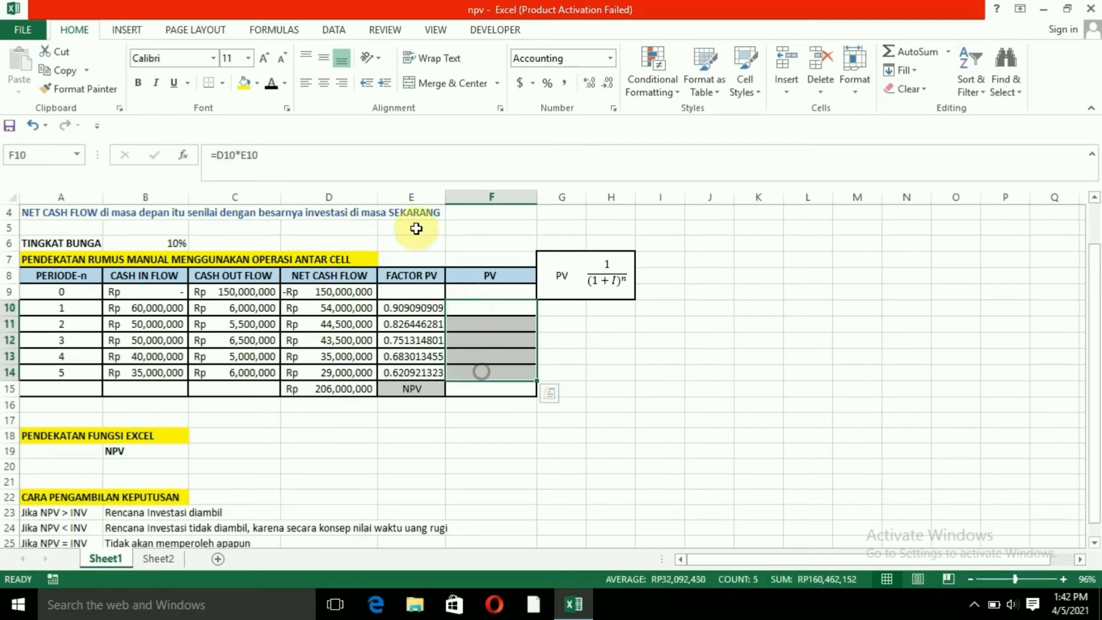
pyautogui.click(272, 85)
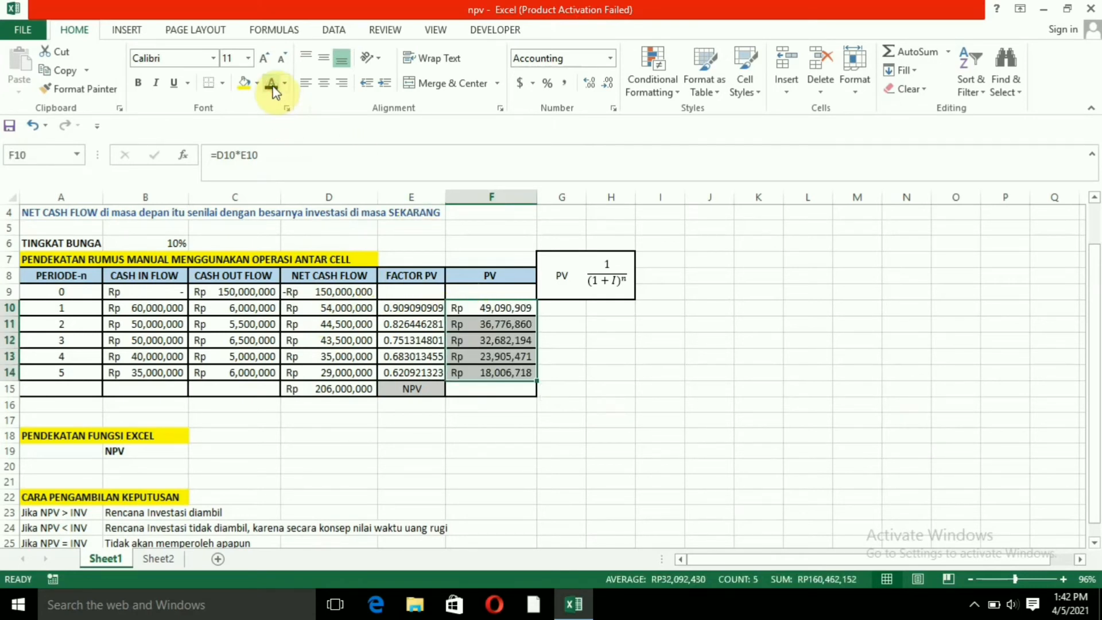
pyautogui.click(496, 390)
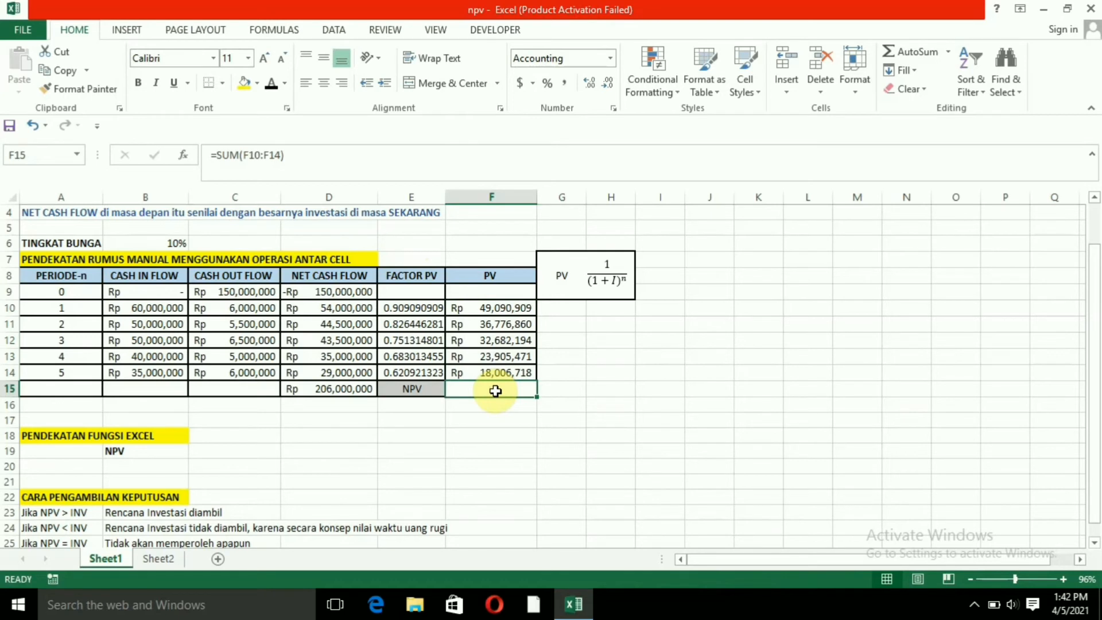
pyautogui.click(274, 91)
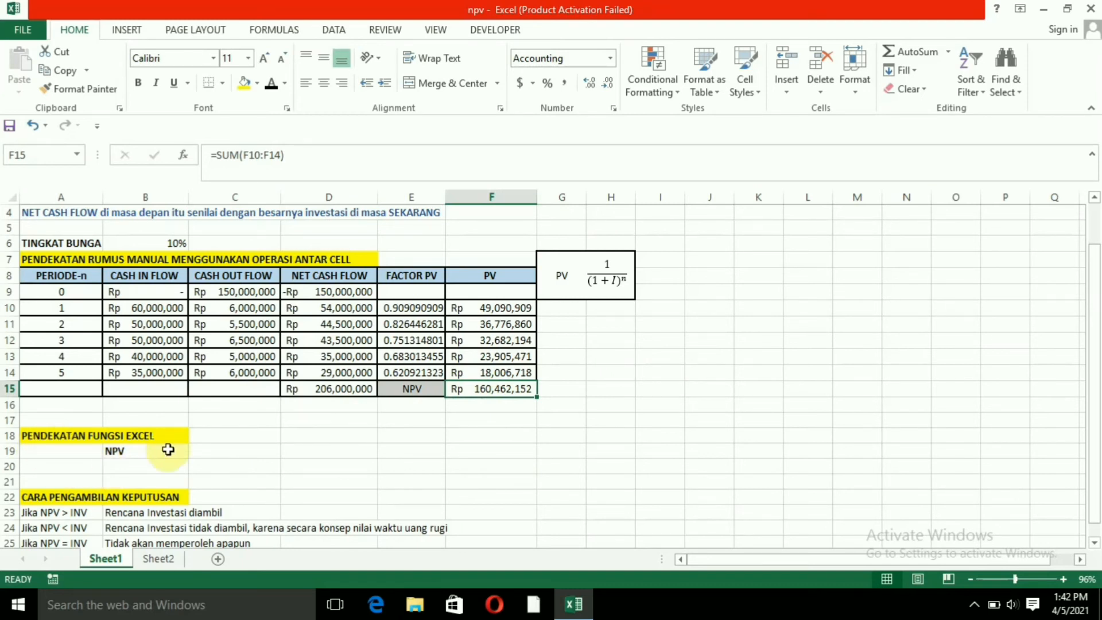
# - Calculate the NPV in F19 with =NPV(B6,D10:D14), using the interest rate and the net cash flows of periods 1 to 5
pyautogui.click(465, 457)
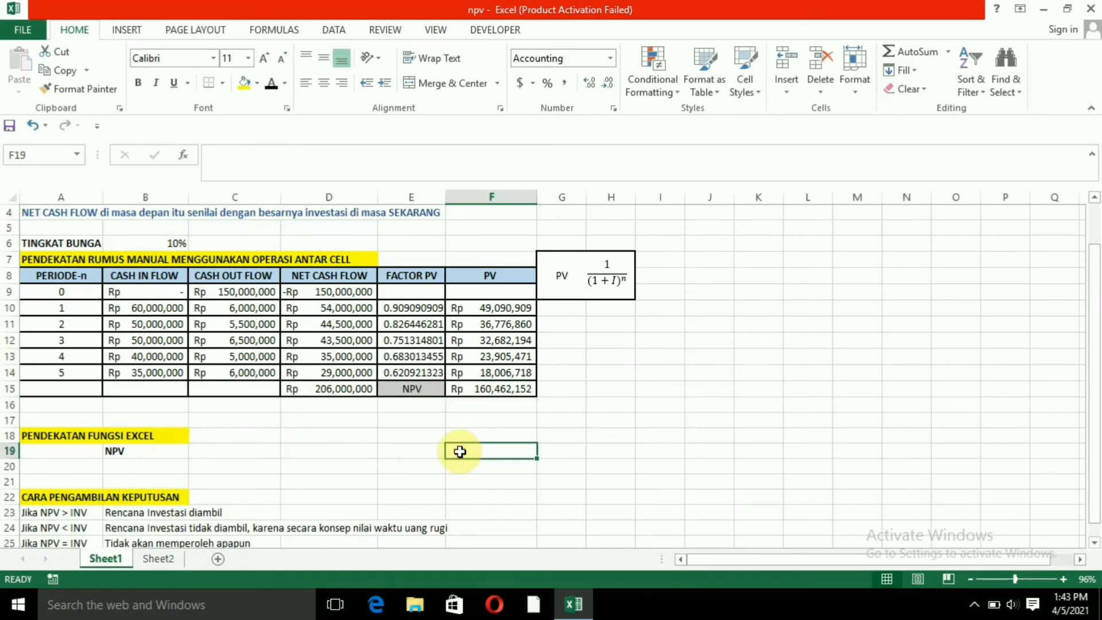
pyautogui.write('=')
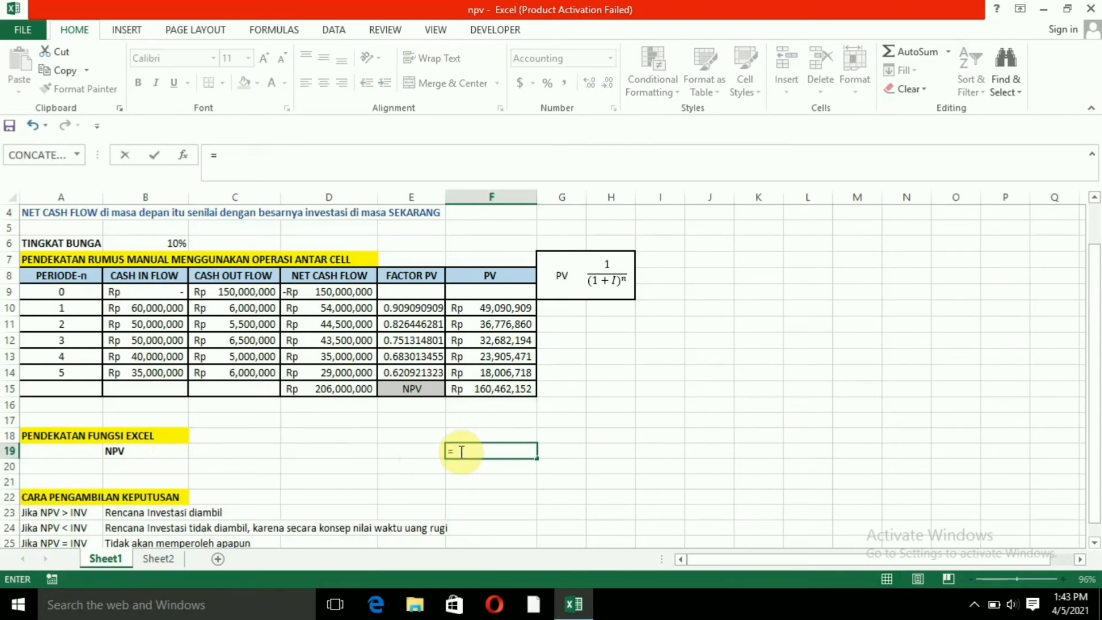
pyautogui.write('np')
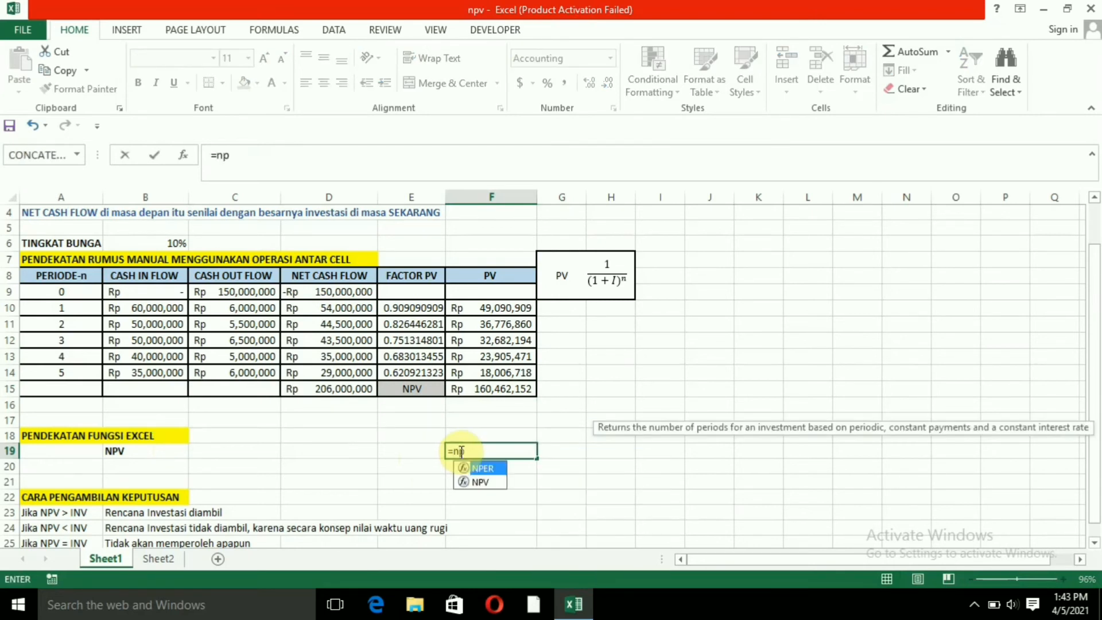
pyautogui.write('v')
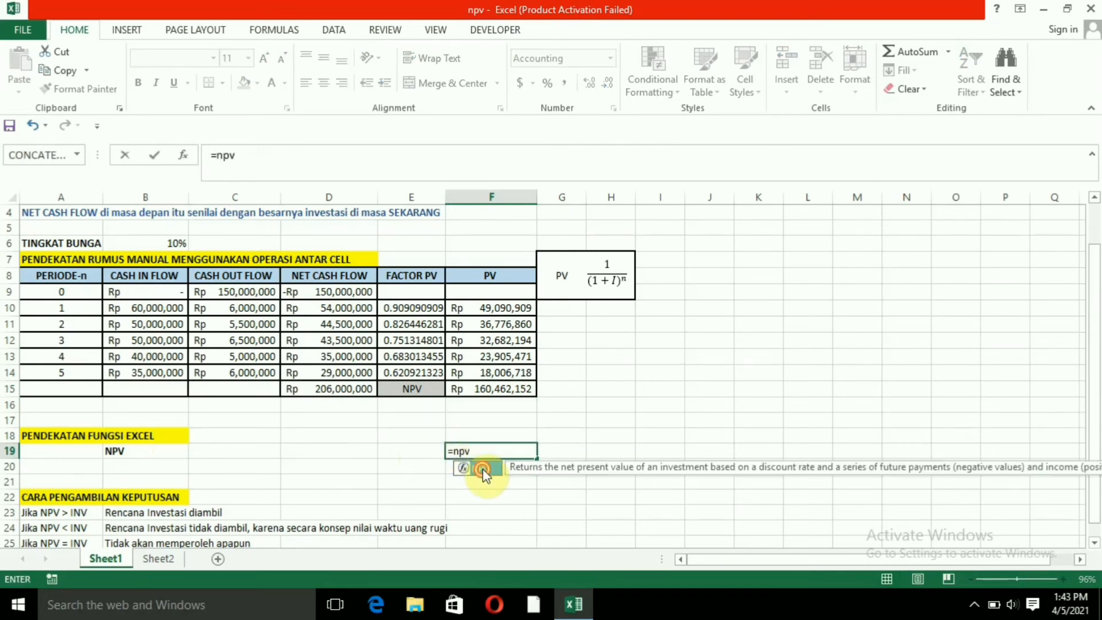
pyautogui.doubleClick(482, 470)
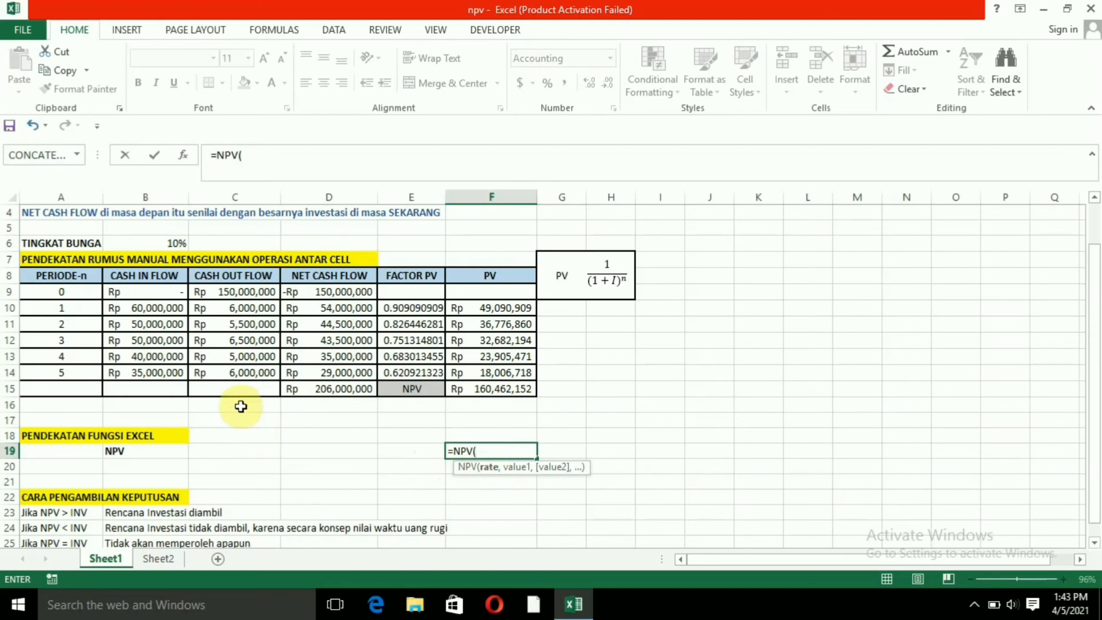
pyautogui.click(142, 243)
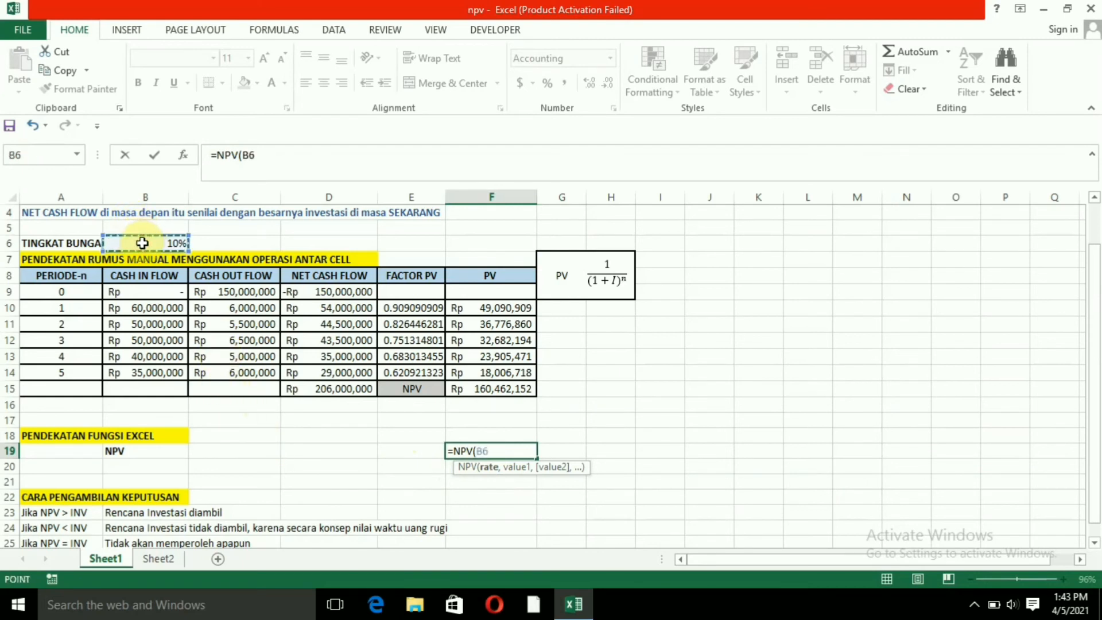
pyautogui.write(',')
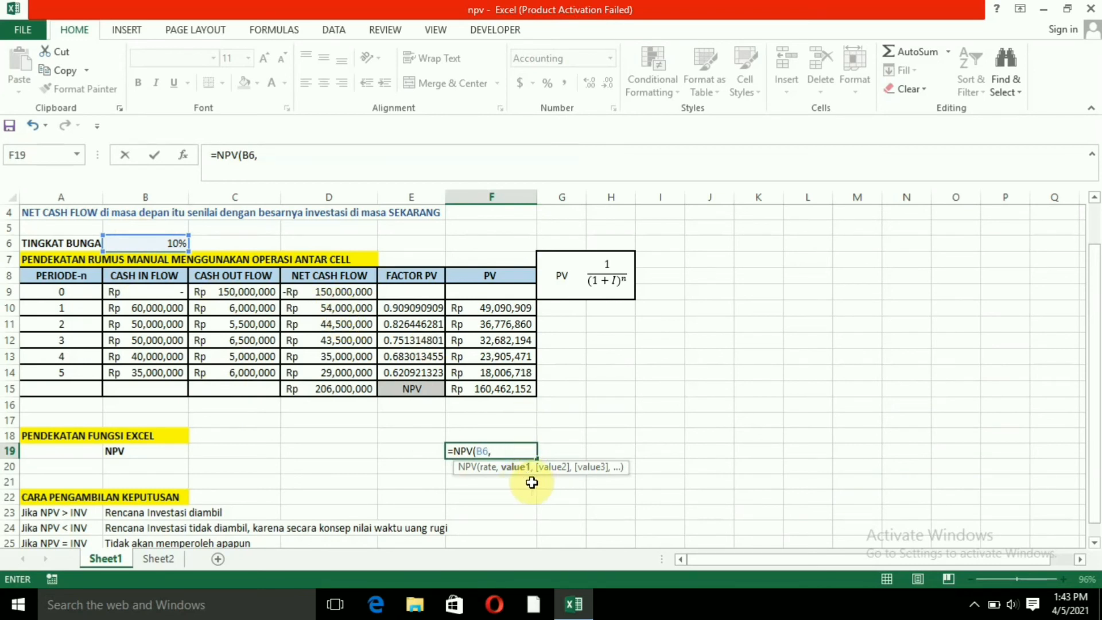
pyautogui.click(324, 310)
pyautogui.moveTo(323, 310); pyautogui.dragTo(328, 366)
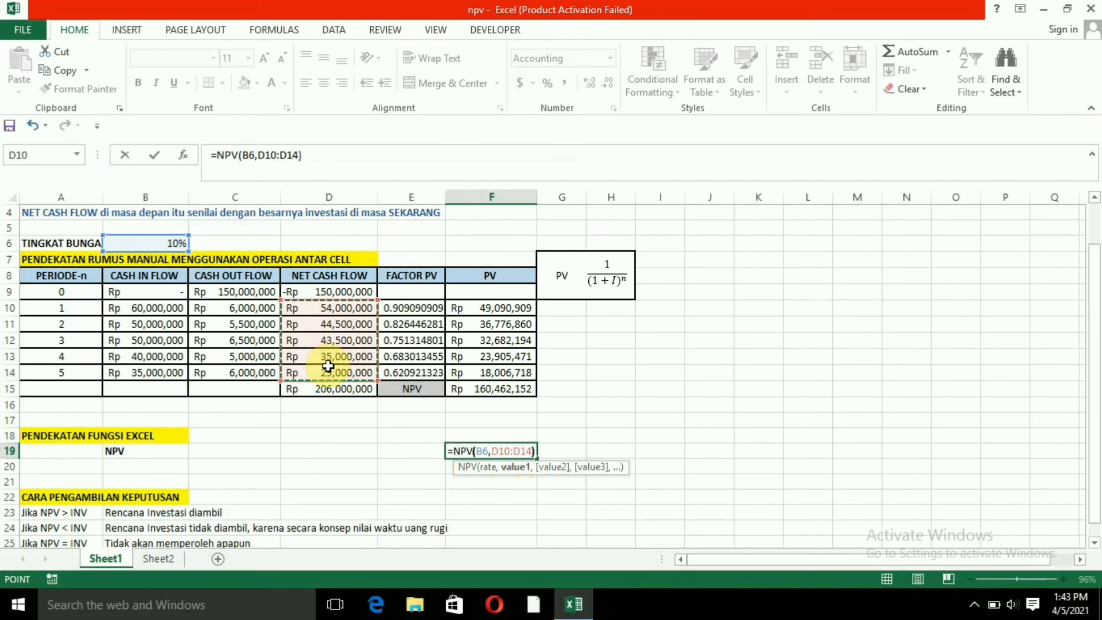
pyautogui.press('Return')
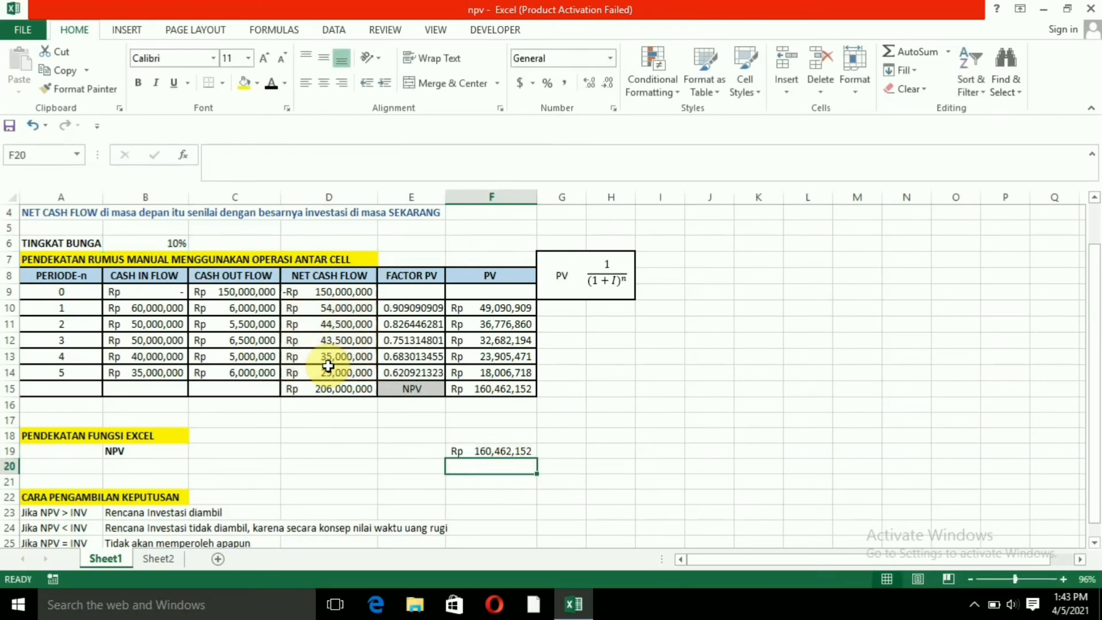
pyautogui.click(486, 450)
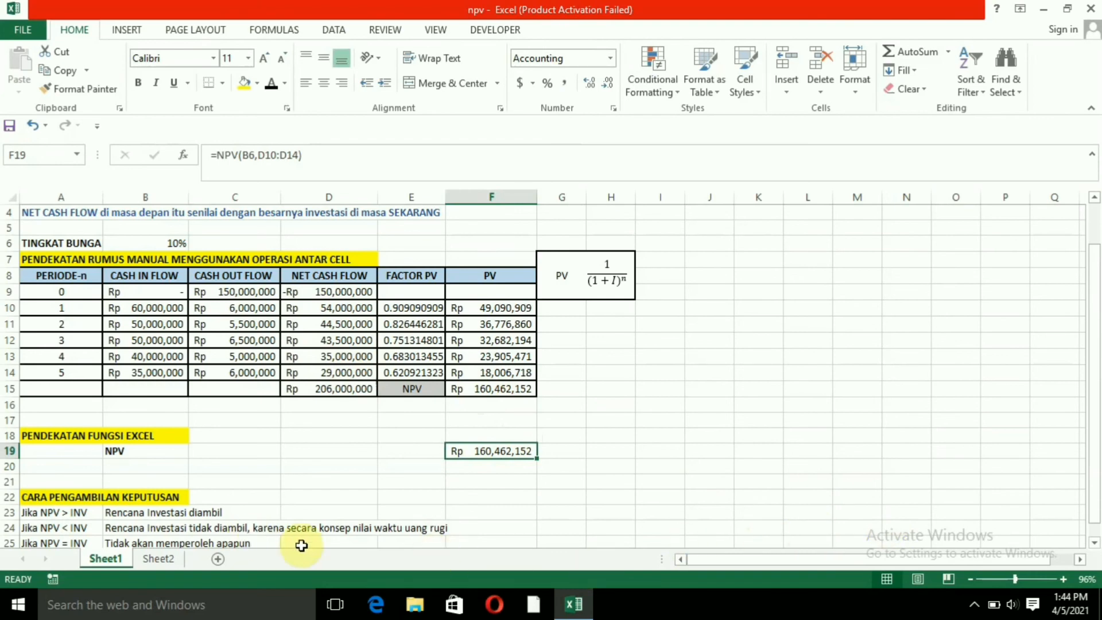
pyautogui.click(1095, 542)
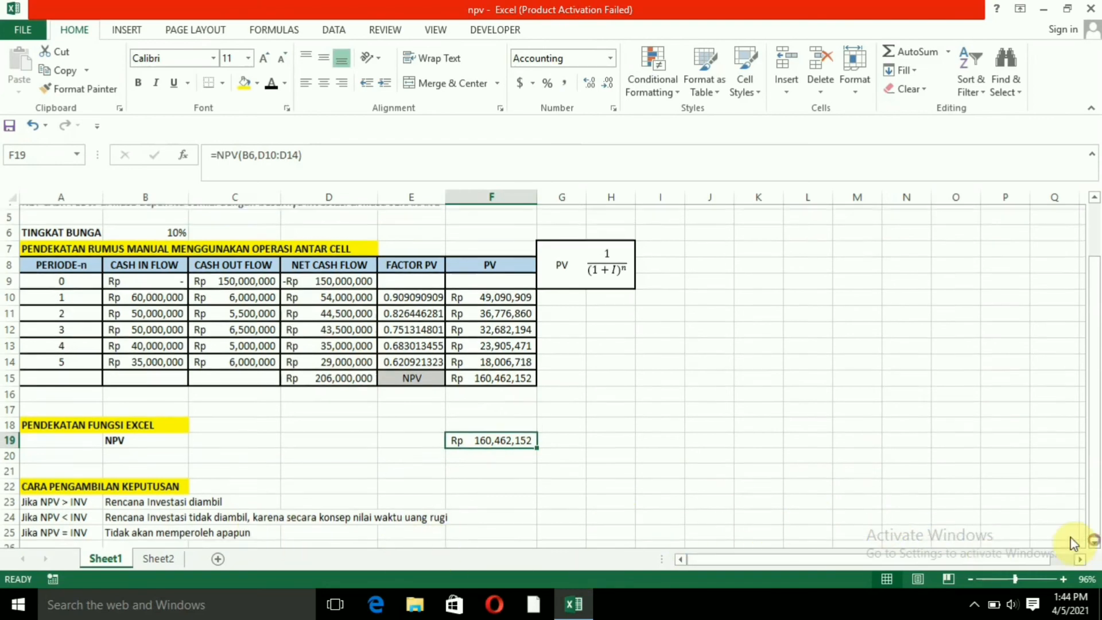